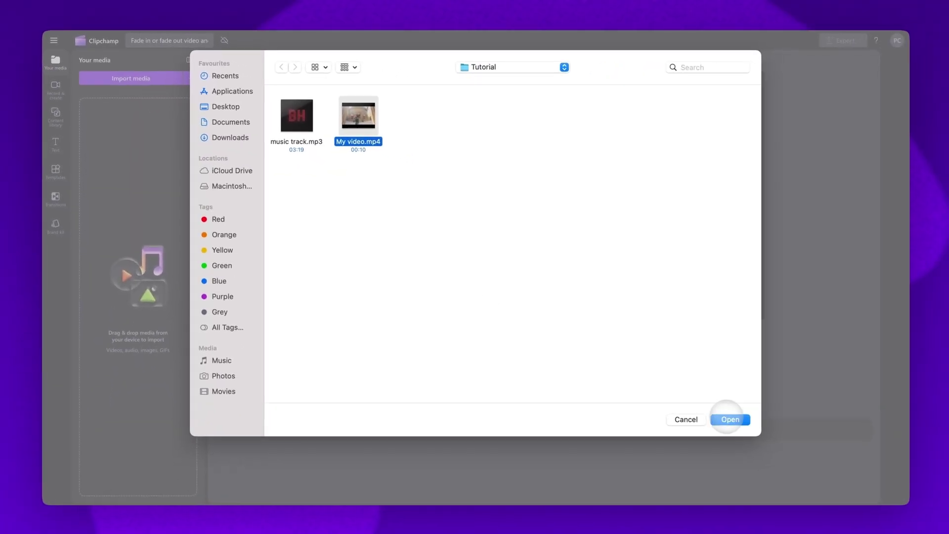
# Step: Import My video.mp4 from the Tutorial folder into Your media
pyautogui.click(729, 413)
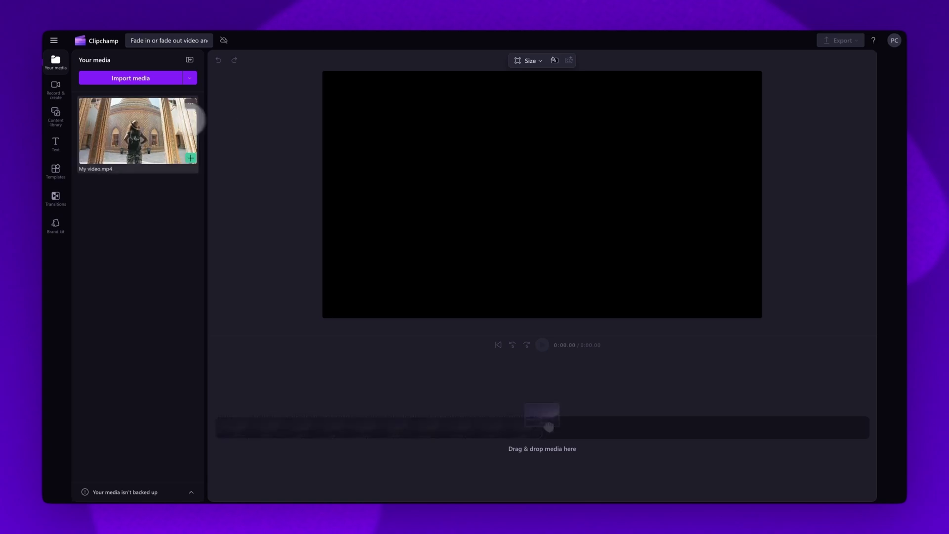
# Step: Place My video.mp4 on the timeline as a 10-second clip
pyautogui.moveTo(171, 134)
pyautogui.mouseDown()
pyautogui.moveTo(373, 374)
pyautogui.moveTo(373, 430)
pyautogui.mouseUp()
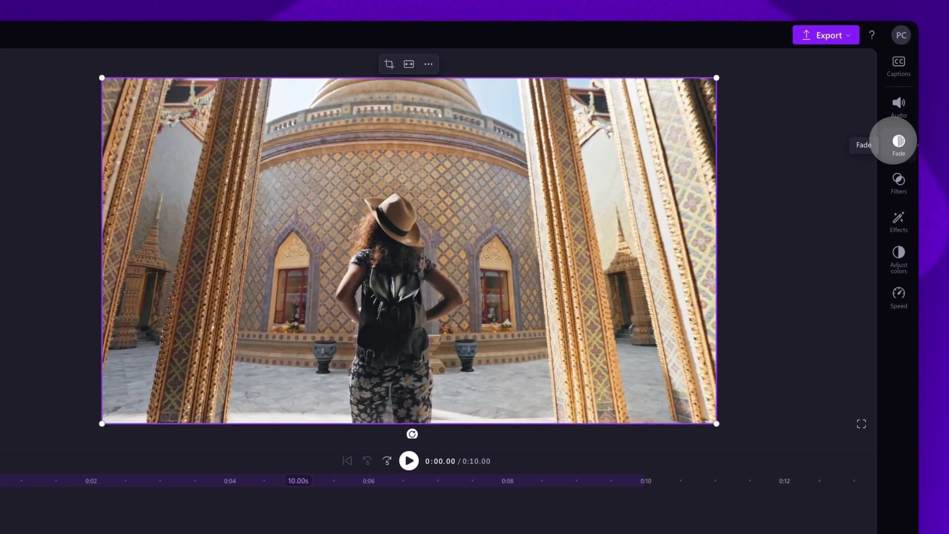
# Step: Set the video clip's Fade in and Fade out sliders to 0.7 seconds
pyautogui.click(899, 141)
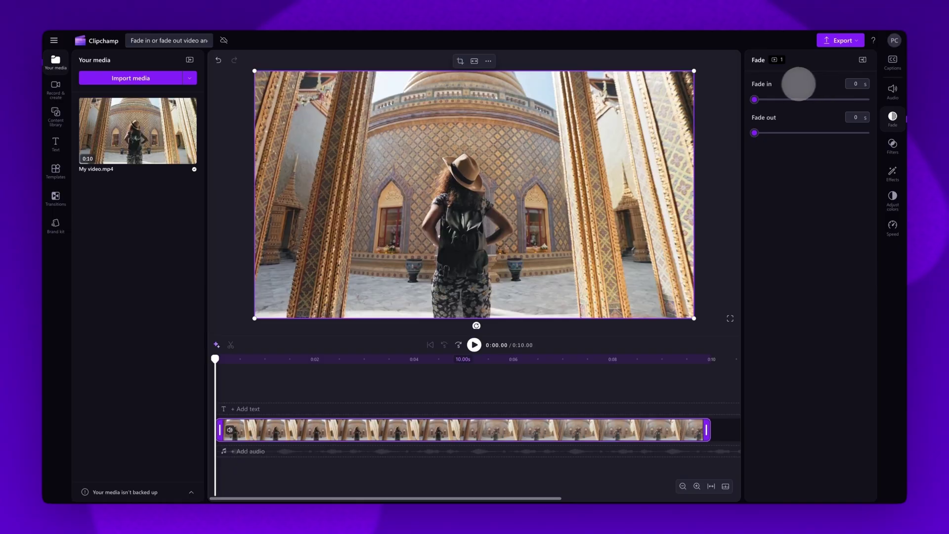
pyautogui.moveTo(754, 99); pyautogui.dragTo(782, 99)
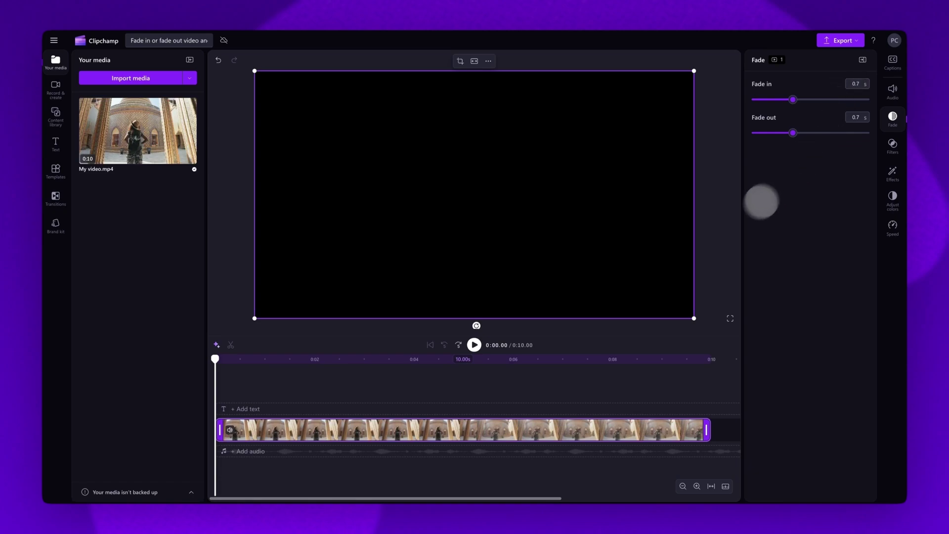
# Step: Preview the faded video from the start, then import music track.mp3
pyautogui.click(473, 344)
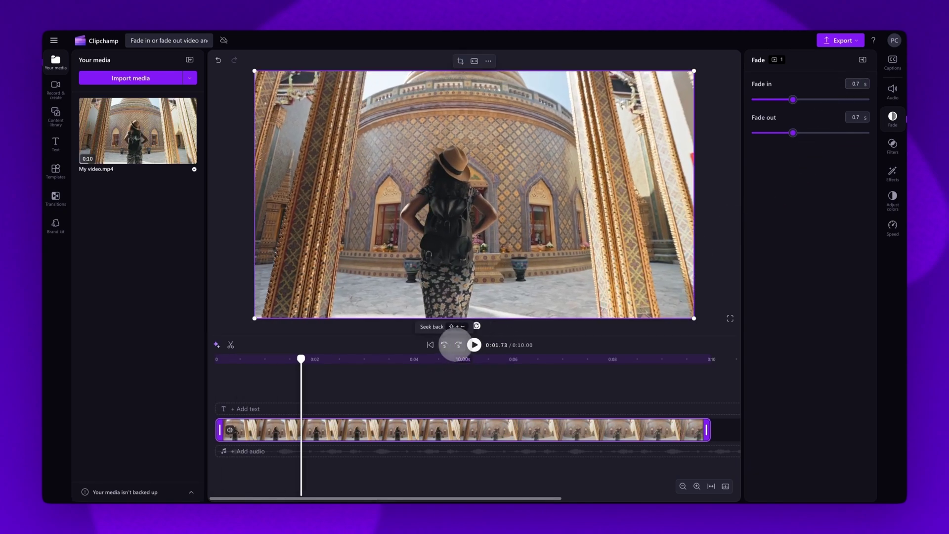
pyautogui.click(430, 344)
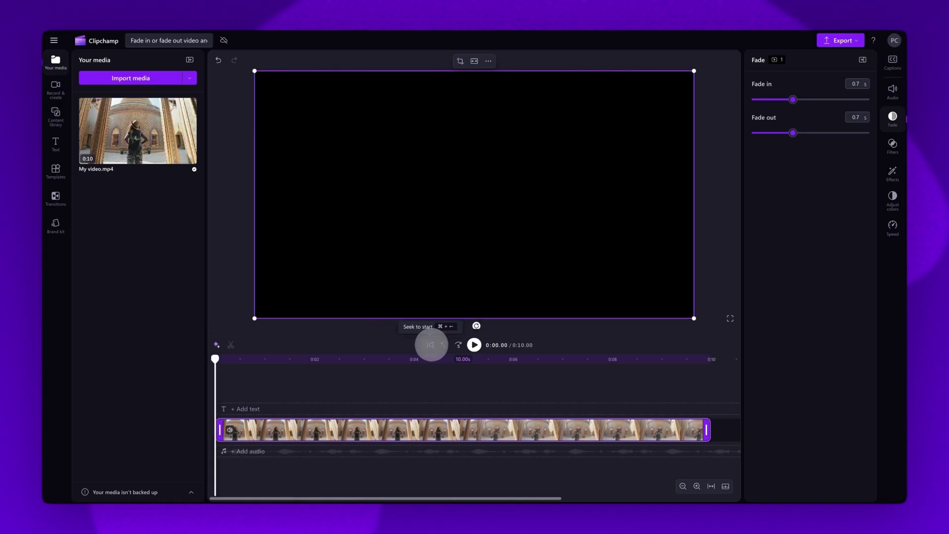
pyautogui.click(473, 344)
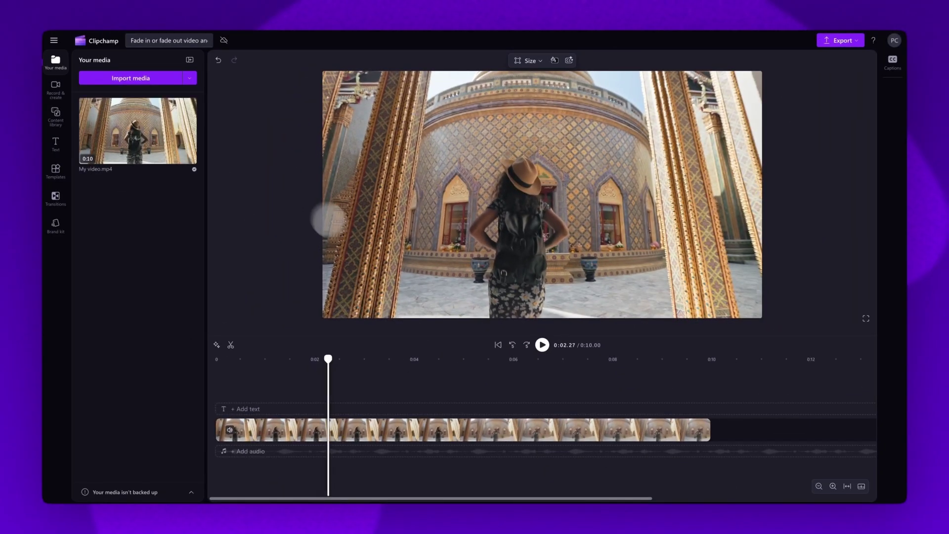
pyautogui.click(162, 79)
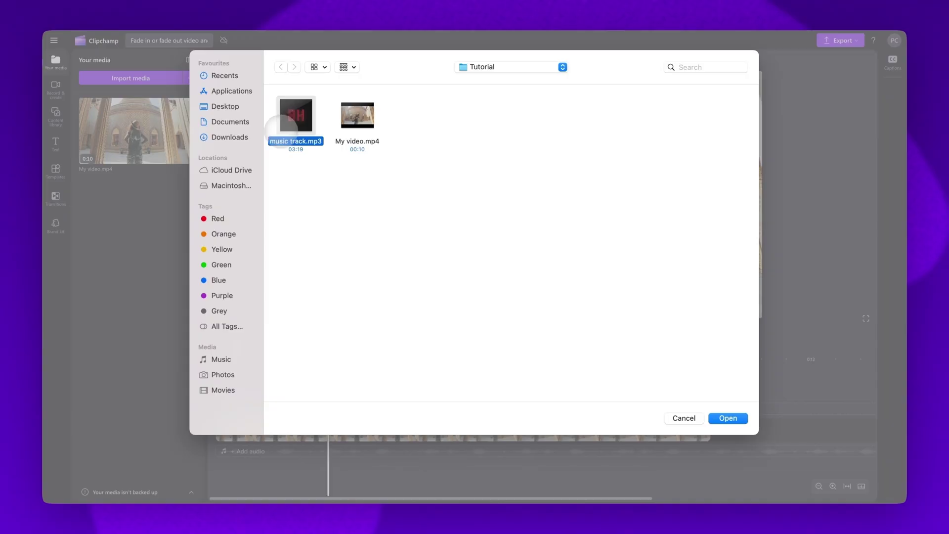
pyautogui.click(712, 420)
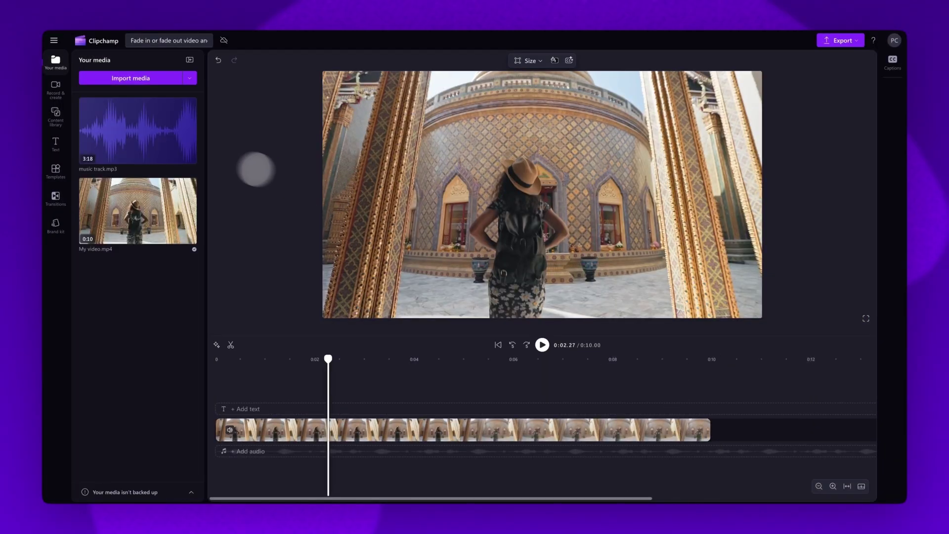
# Step: Place music track.mp3 on the audio row, trimmed to the 10-second video
pyautogui.moveTo(130, 148)
pyautogui.mouseDown()
pyautogui.moveTo(149, 147)
pyautogui.moveTo(242, 454)
pyautogui.mouseUp()
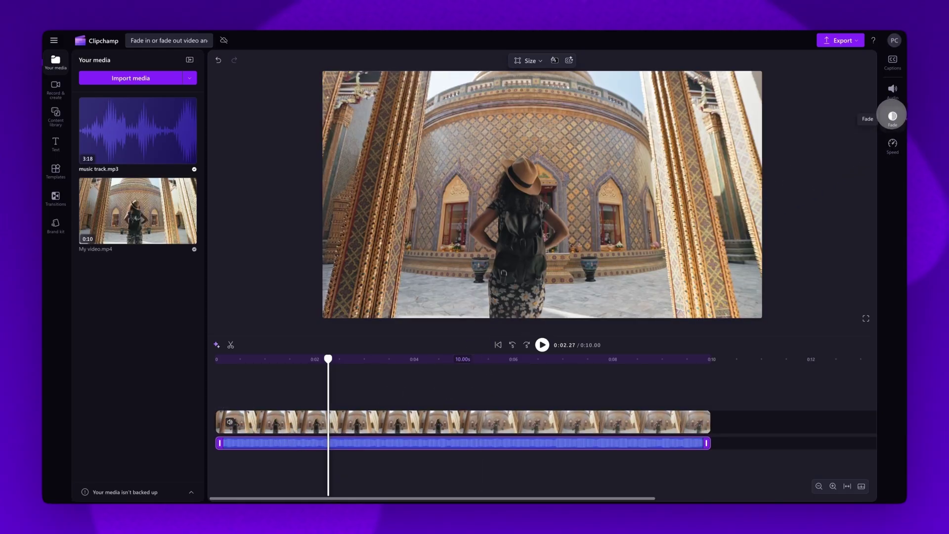
# Step: Set the music track's Fade in and Fade out sliders to 0.9 seconds
pyautogui.click(893, 117)
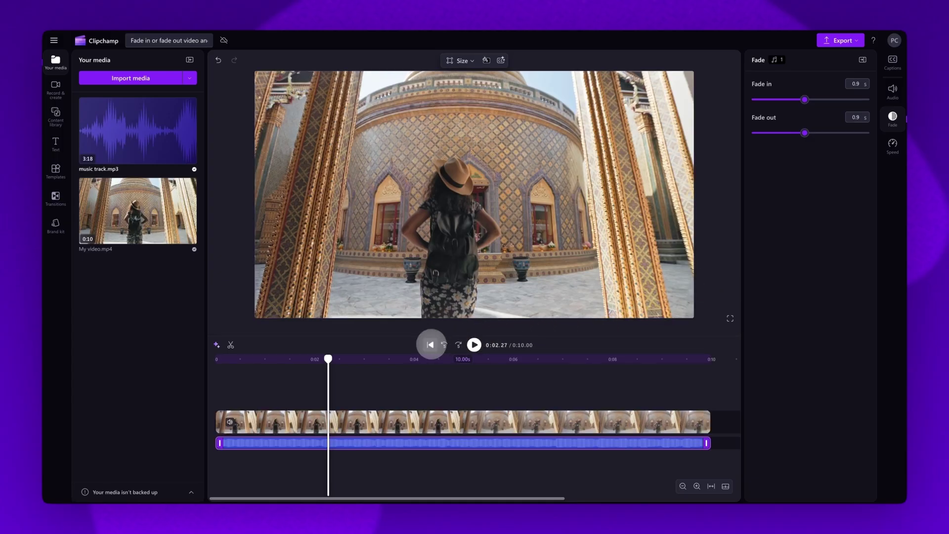
# Step: Play the project from the start, pause it, and deselect the music clip
pyautogui.click(431, 345)
pyautogui.click(474, 345)
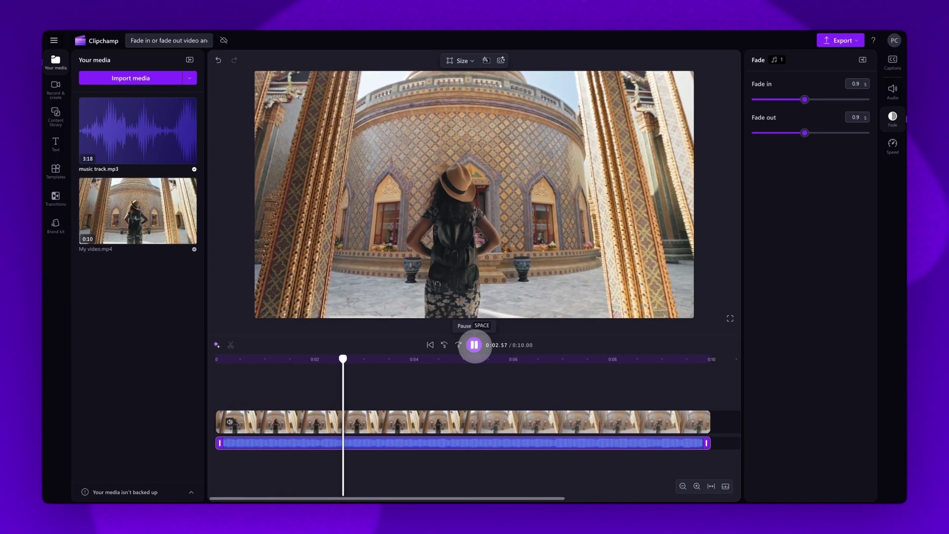
pyautogui.click(475, 345)
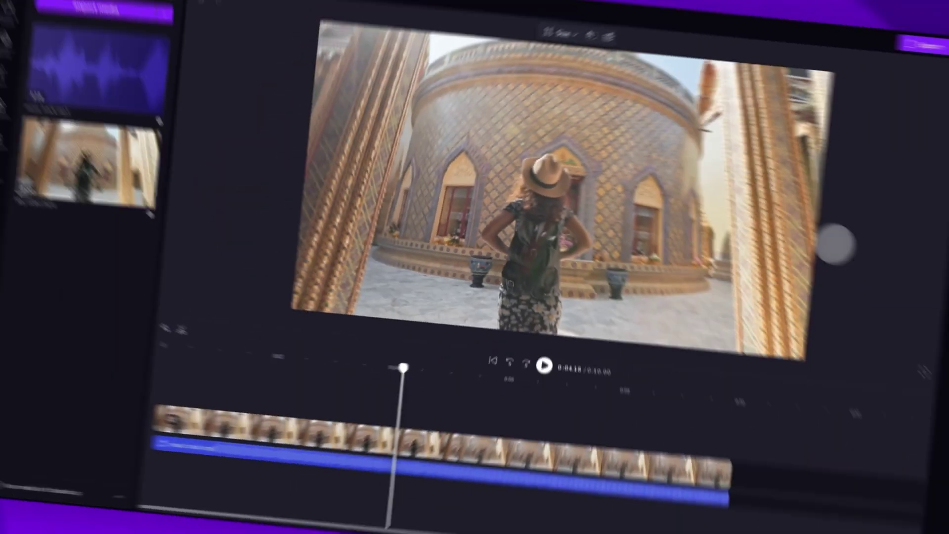
pyautogui.click(780, 218)
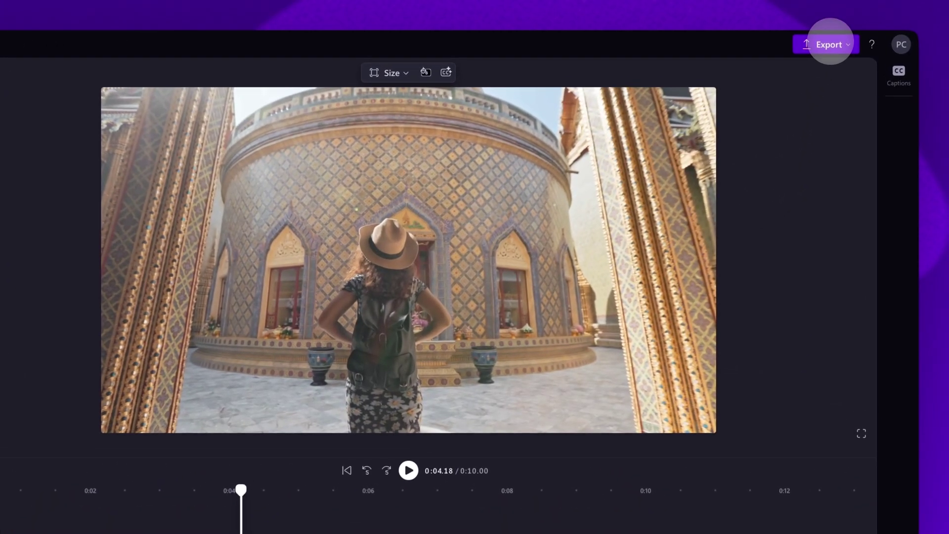
# Step: Export the faded video and music project at 1080p quality
pyautogui.click(843, 40)
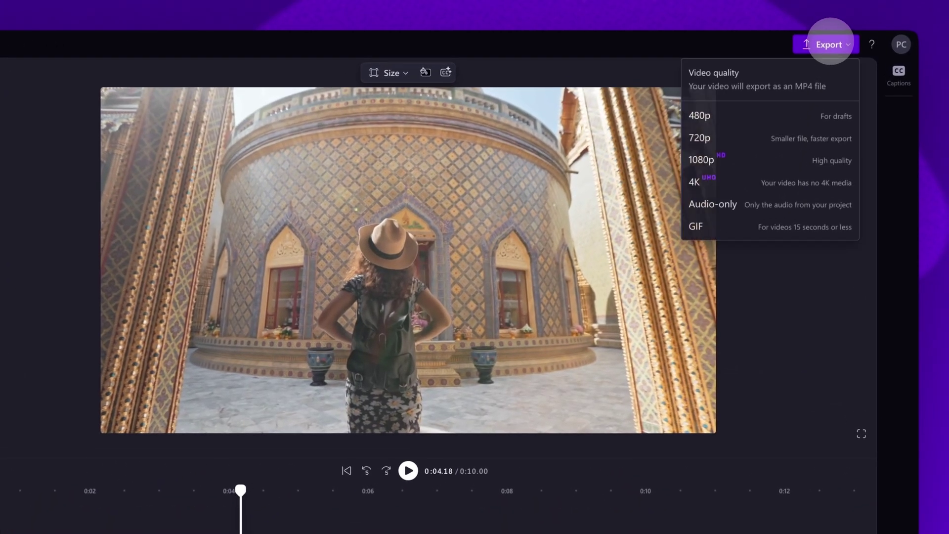
pyautogui.click(774, 159)
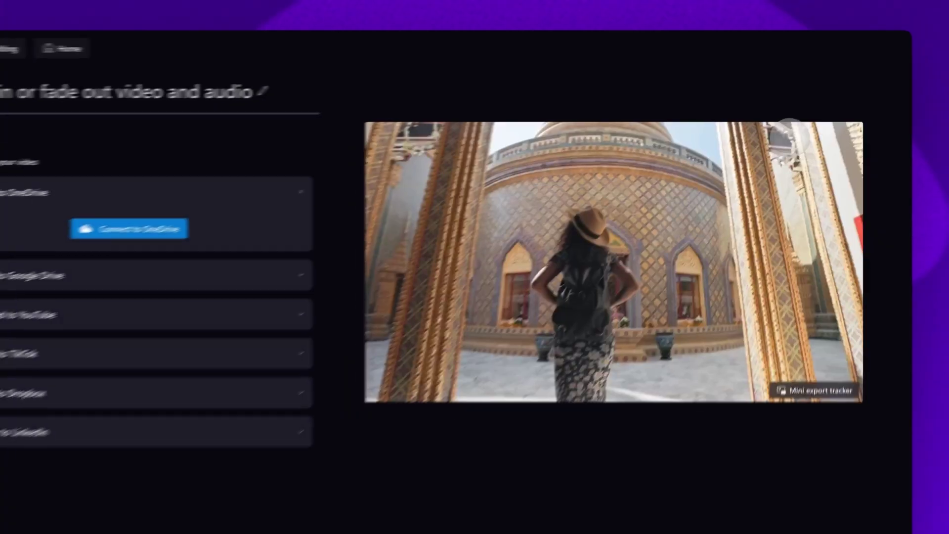